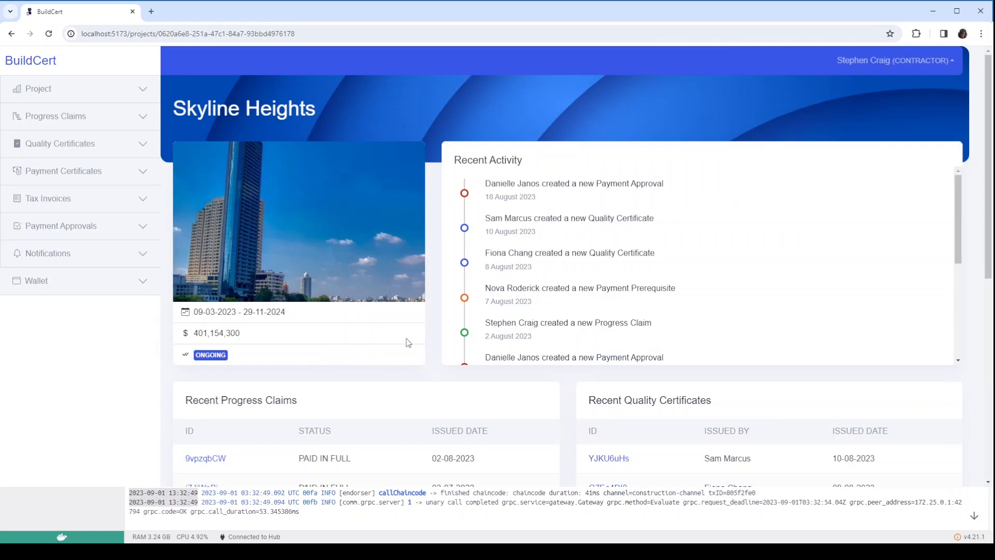
- Create Progress Claim No. 03 from ProgressClaim03.pdf with a claim total of 3847958.07 and claim period 2023-08
scroll(407, 342, "down", 5)
scroll(408, 342, "up", 2)
scroll(408, 343, "up", 2)
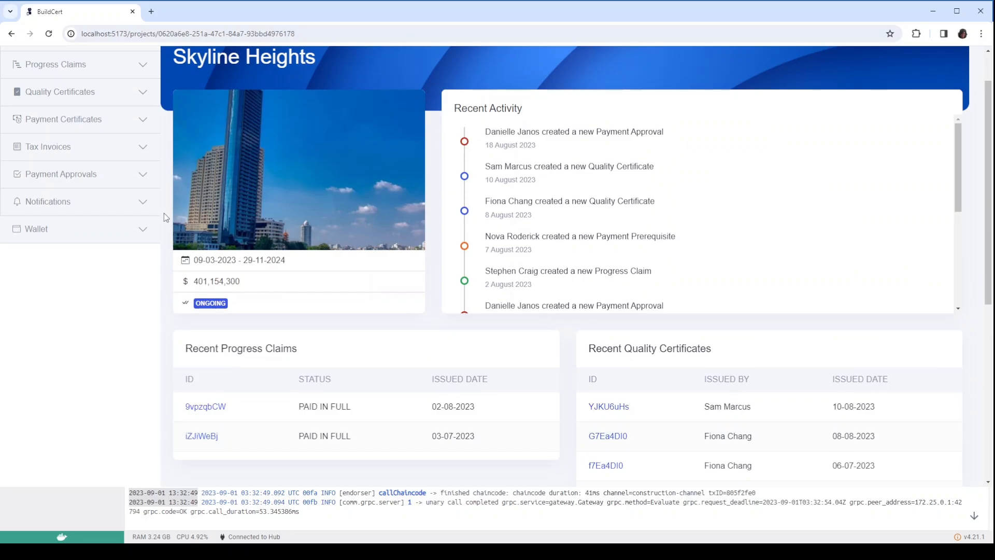
left_click(50, 65)
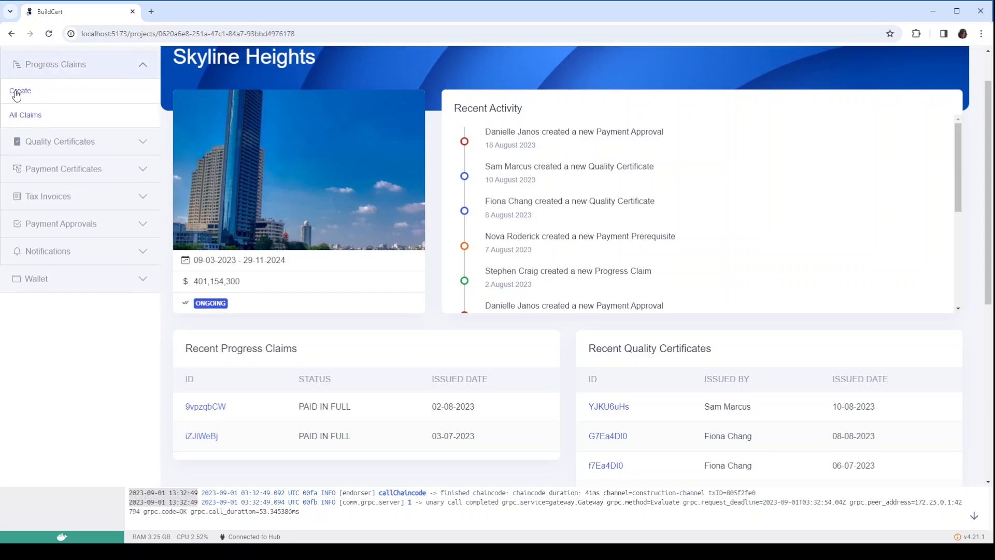
left_click(16, 94)
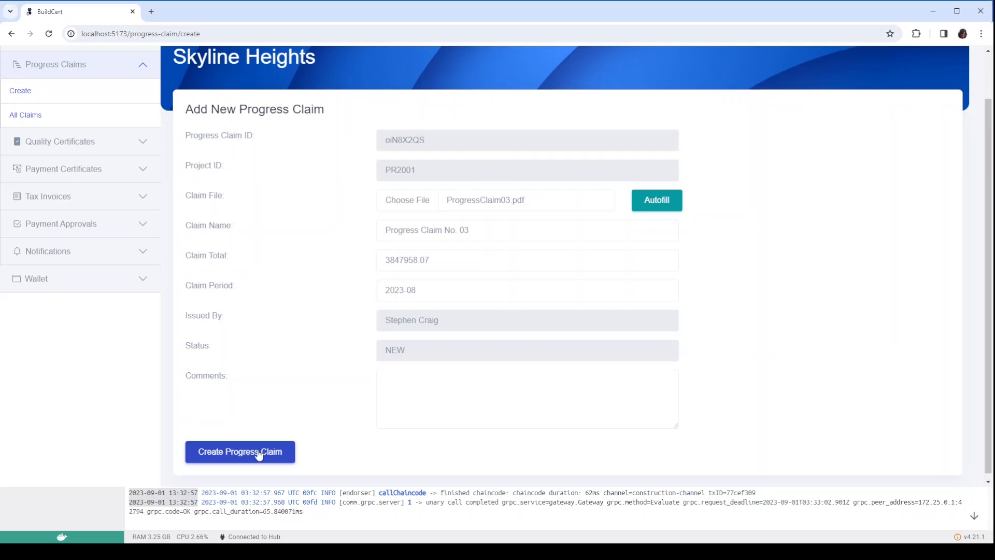
left_click(260, 454)
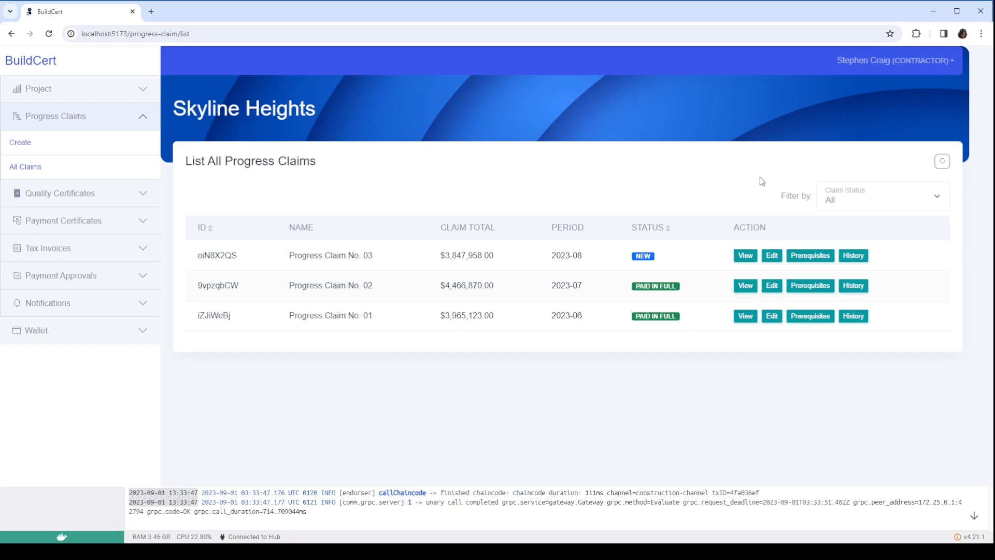
- View the full details and workflow stages of Progress Claim No. 03
left_click(745, 255)
scroll(743, 247, "down", 1)
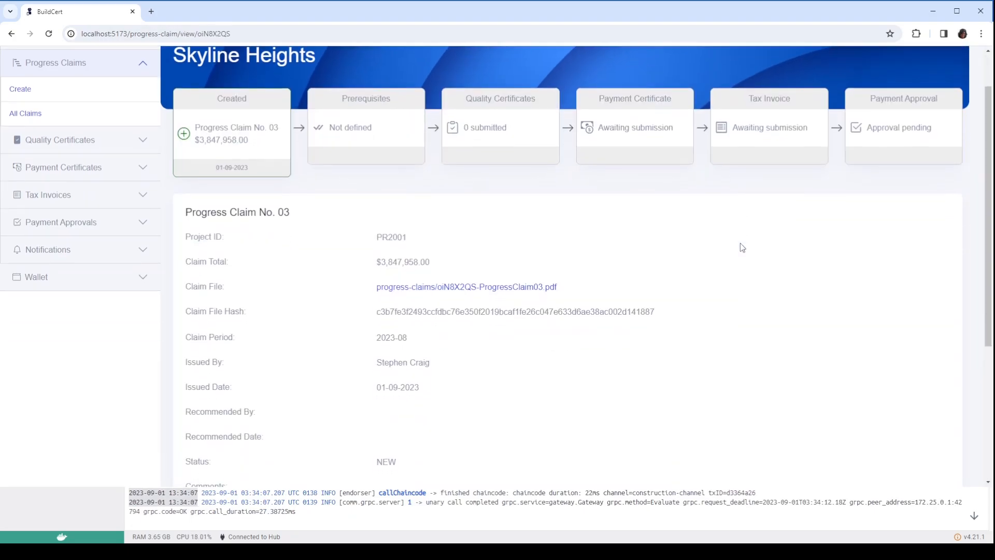
scroll(742, 247, "down", 1)
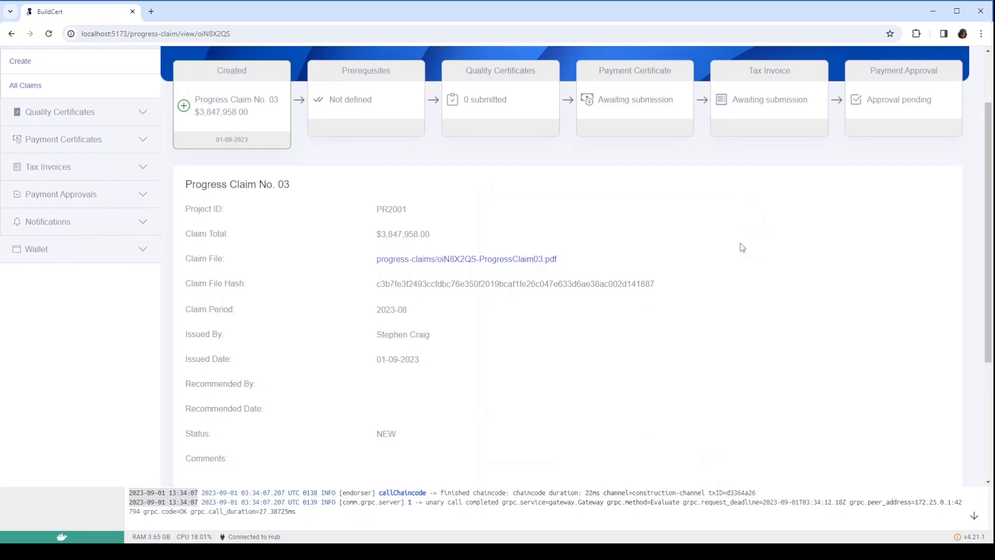
scroll(743, 247, "down", 4)
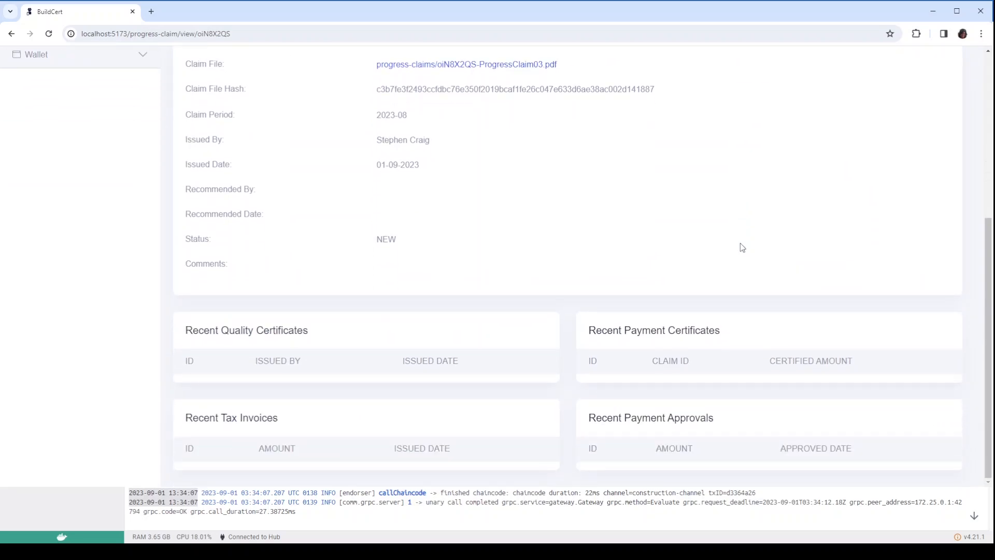
scroll(741, 247, "up", 5)
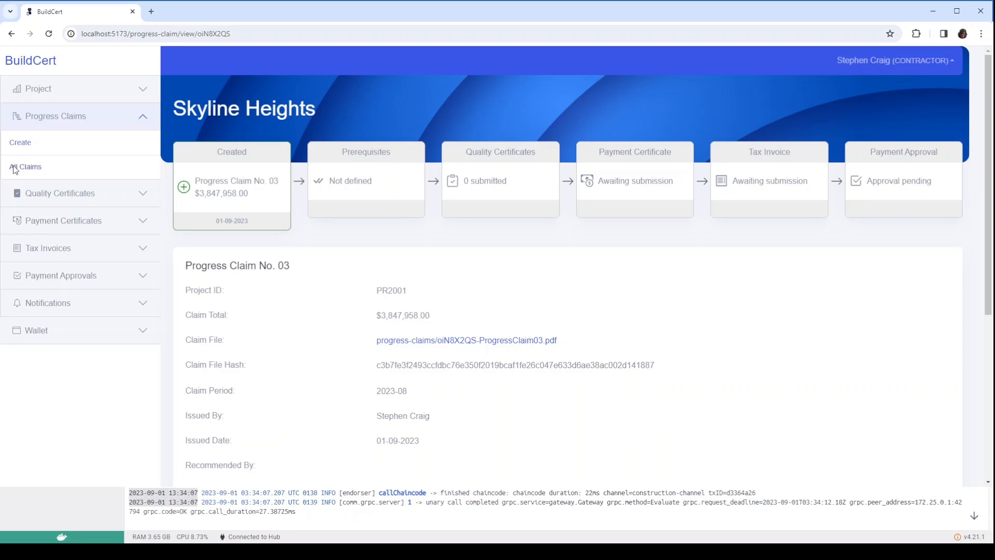
- Edit Progress Claim No. 03 to add the comment "New claim" and save the update
left_click(15, 167)
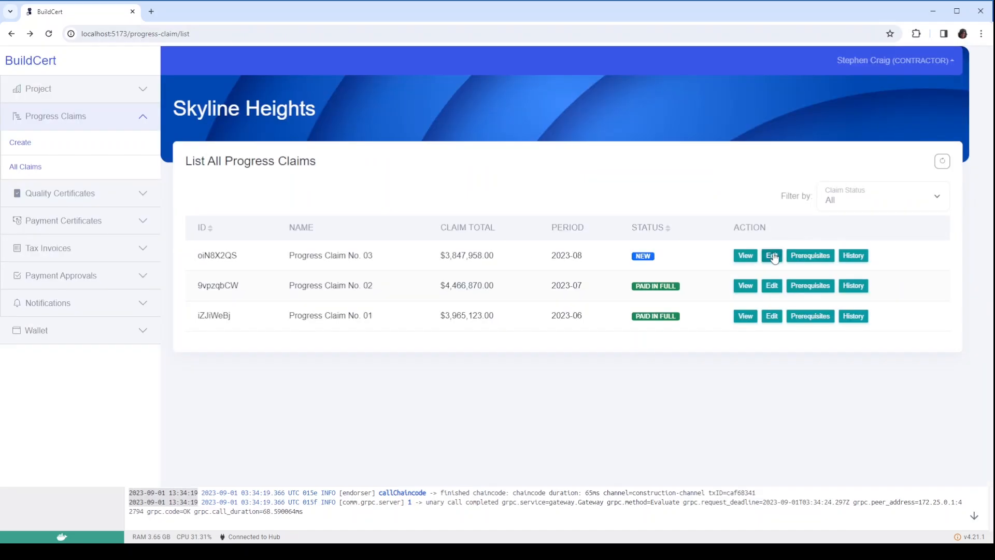
left_click(772, 255)
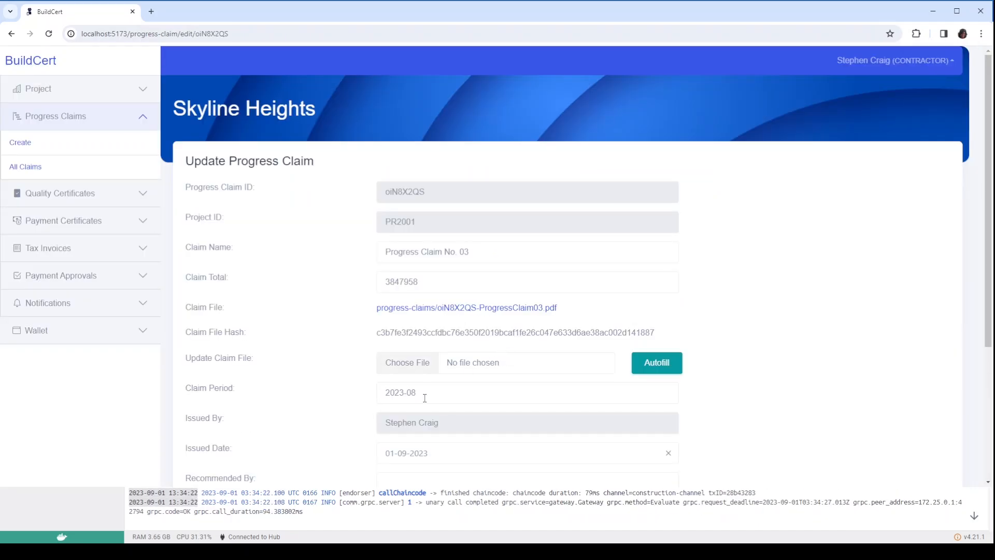
scroll(414, 348, "down", 3)
scroll(400, 373, "down", 1)
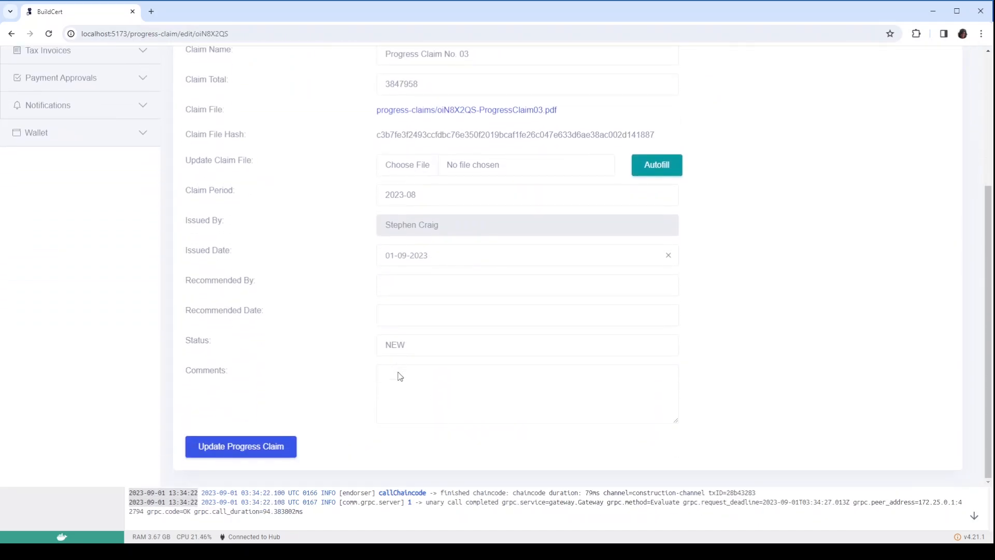
left_click(398, 372)
type("New claim")
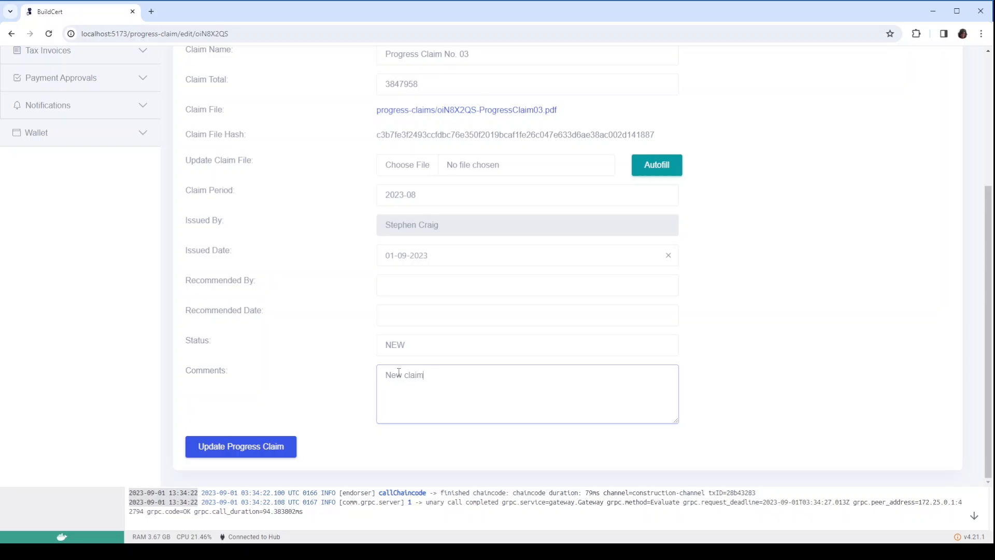
left_click(225, 441)
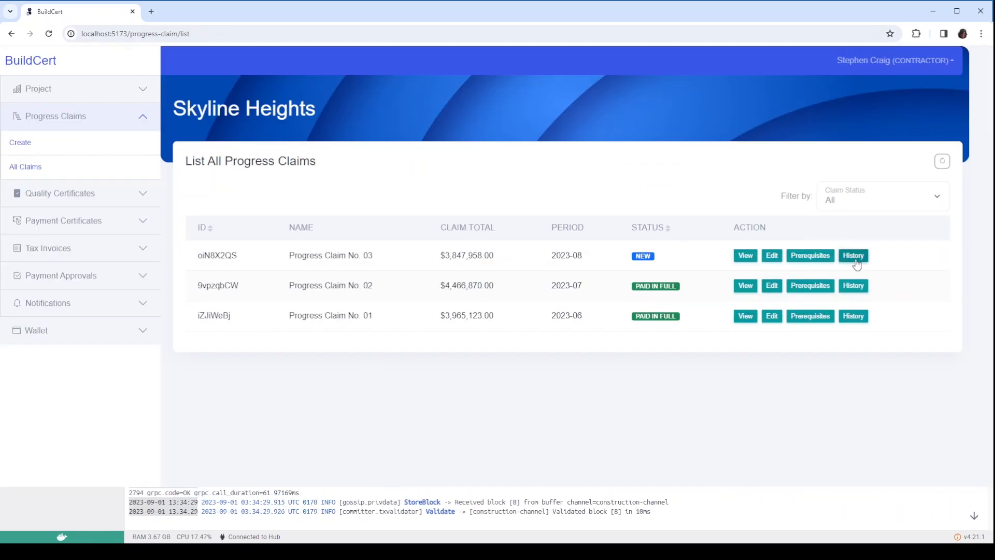
- Review the transaction history of Progress Claim No. 03, comparing the current and previous values of its latest change
left_click(853, 256)
left_click(264, 145)
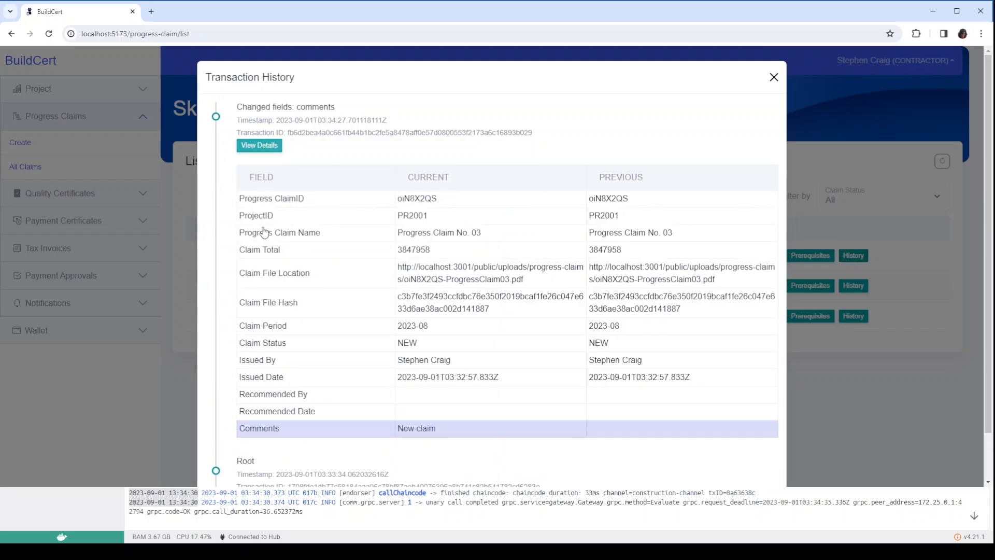
left_click(773, 77)
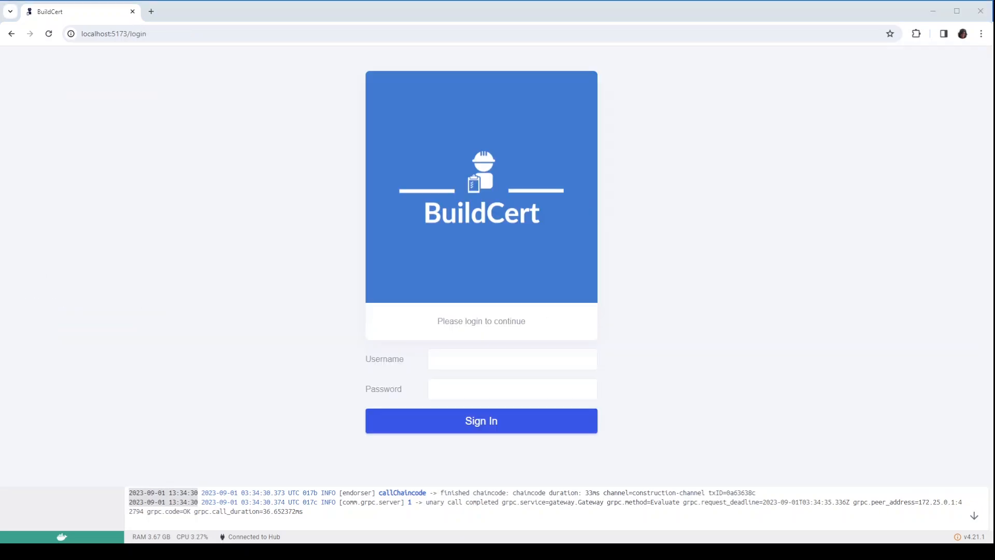
- Sign in as the quantity surveyor, filling the username and password from the saved "QS - BuildCert" login
left_click(474, 366)
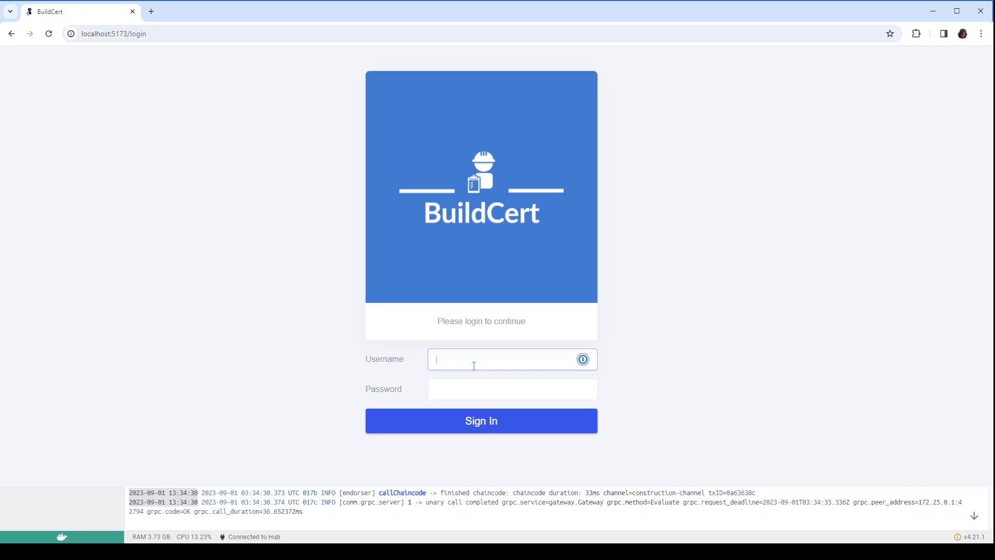
scroll(469, 409, "down", 3)
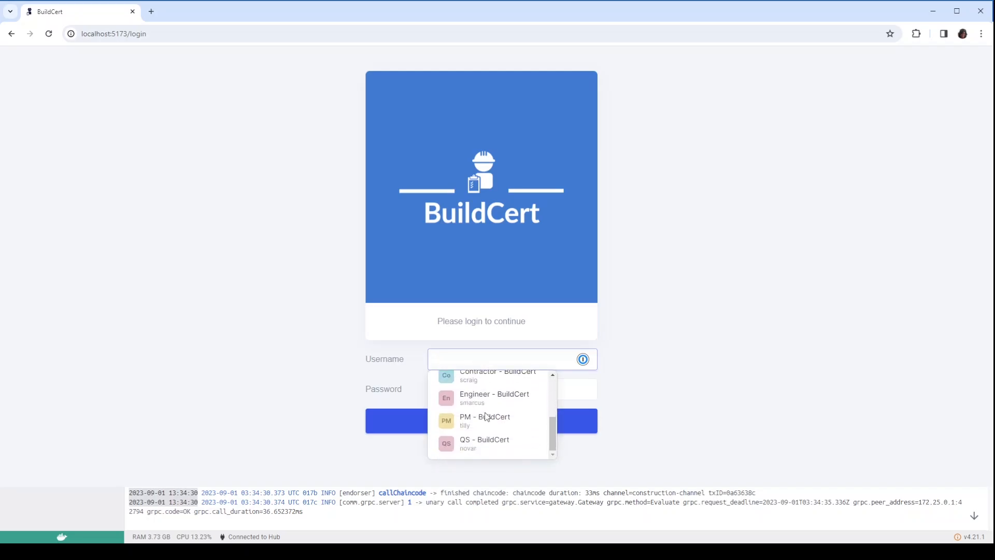
left_click(476, 442)
left_click(476, 429)
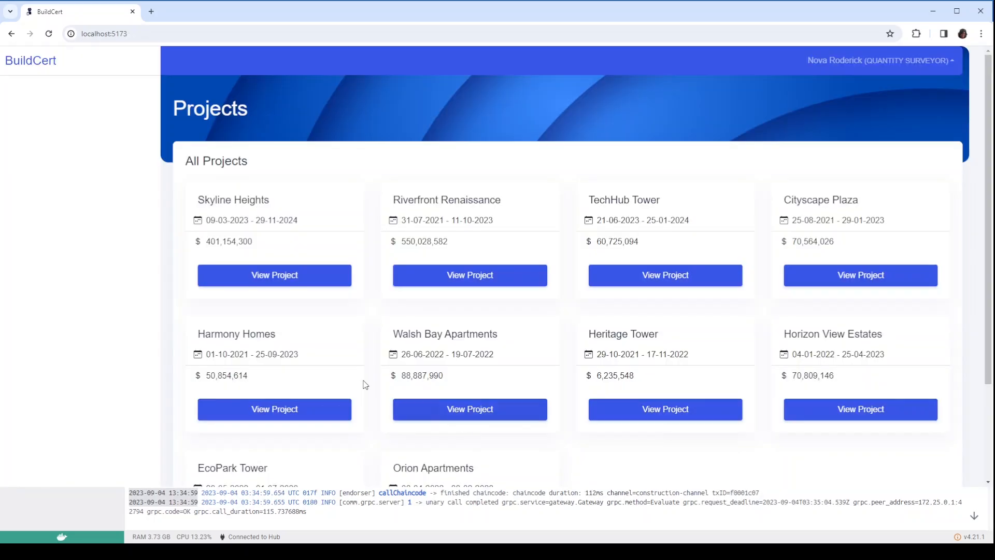
- Open the Skyline Heights project and list all of its progress claims
left_click(279, 455)
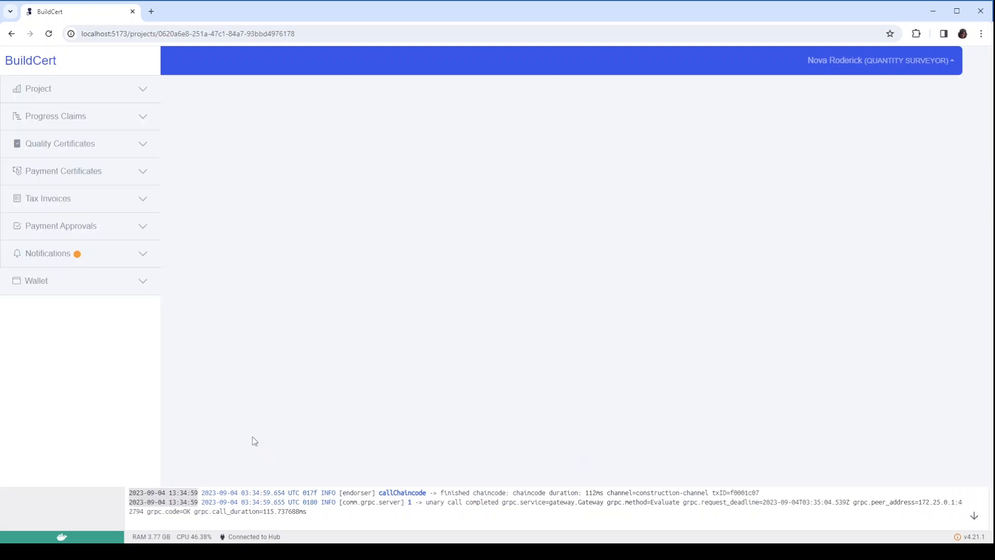
left_click(71, 119)
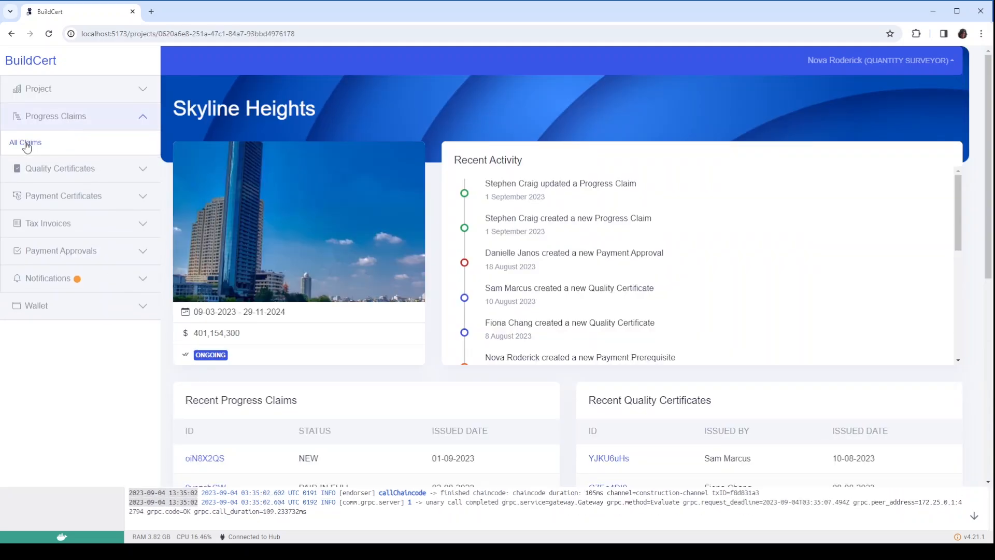
left_click(26, 146)
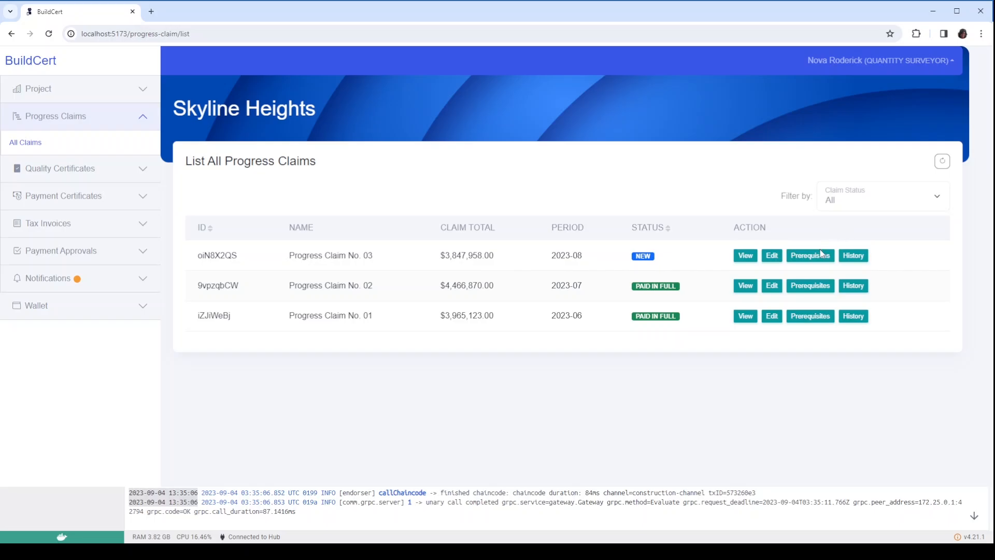
- Create payment prerequisites for Progress Claim No. 03 requiring Architect and Structural Engineer certificates
left_click(821, 255)
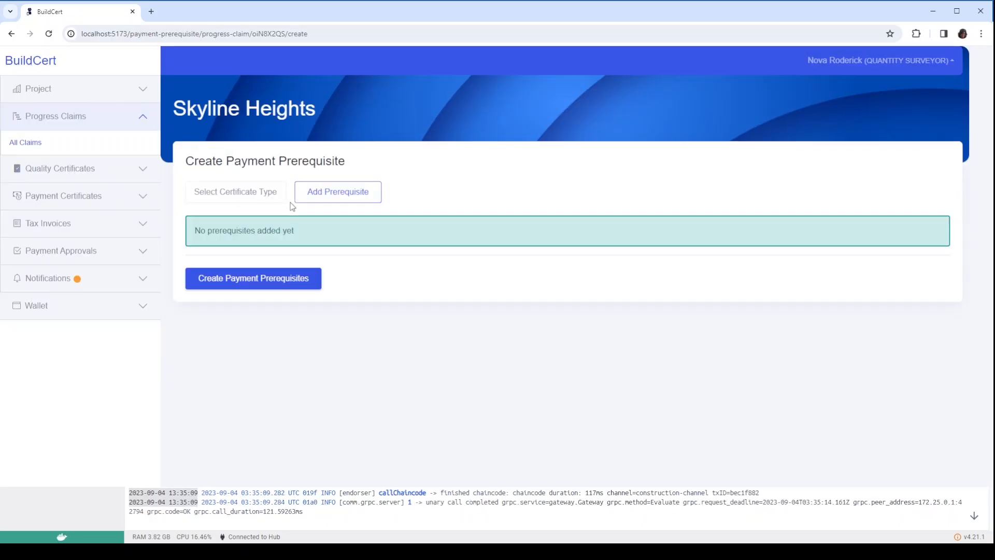
left_click(205, 217)
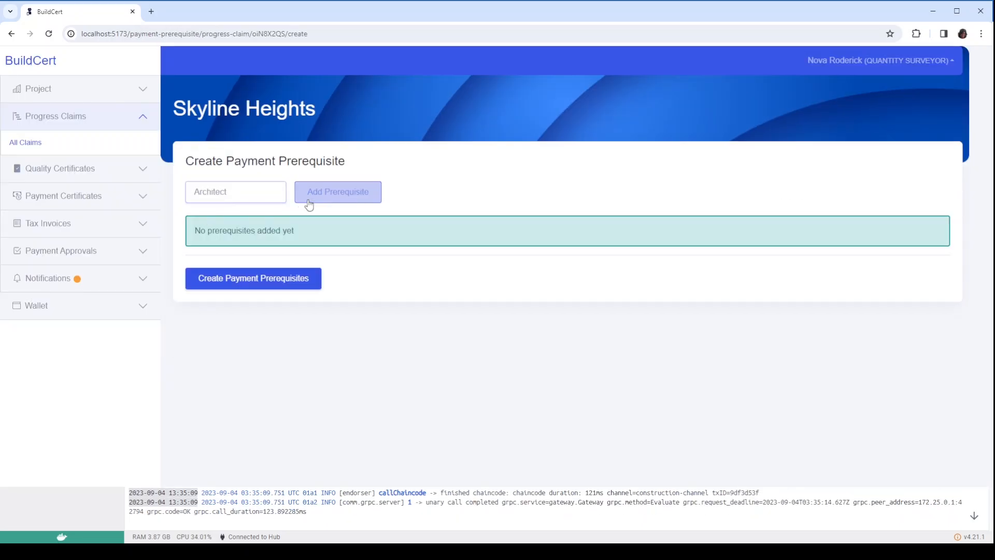
left_click(308, 200)
left_click(231, 194)
left_click(231, 227)
left_click(311, 199)
left_click(299, 293)
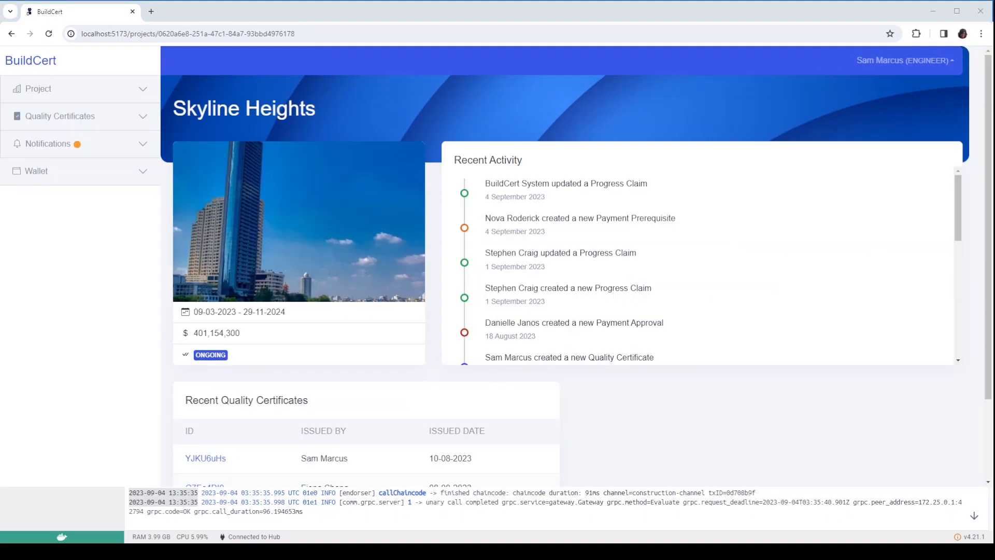
- Submit Progress Claim No. 03's Structural Engineer quality certificate: description "Structural certificate", status MINOR DEFECTS, statement "Compliant subject to minor defects rectification", files Compliance-Inspection-Report.pdf and "Defects report.pdf"
left_click(83, 117)
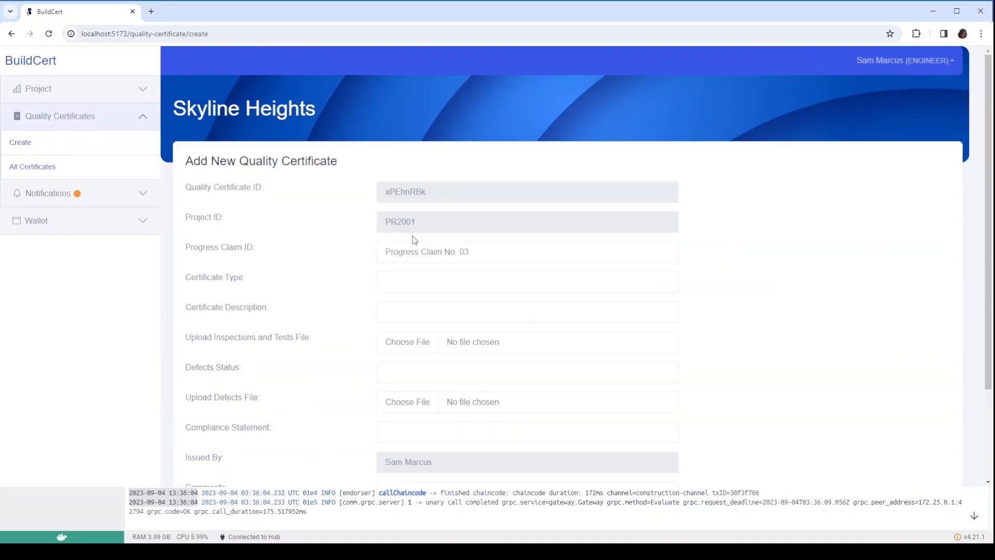
left_click(407, 291)
type("Structural Engineer")
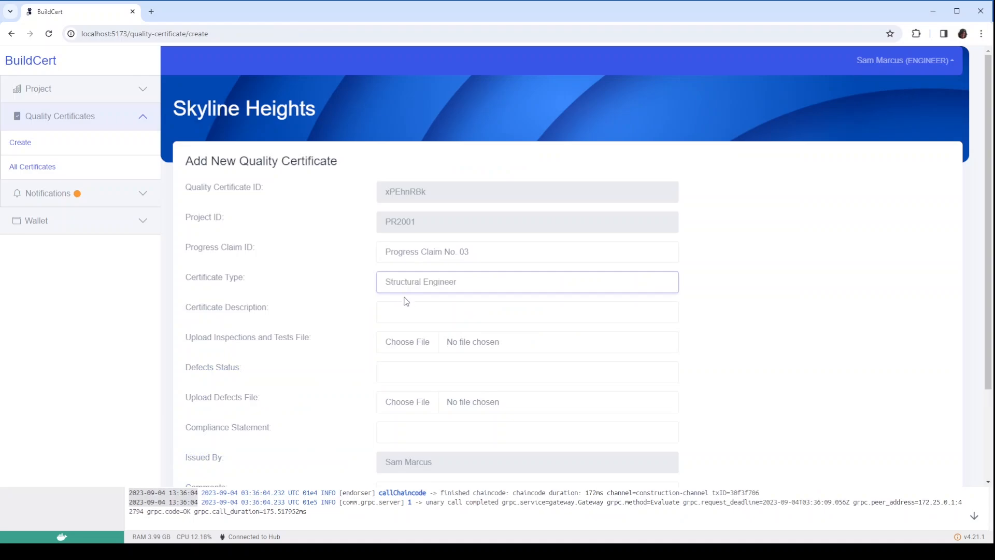
left_click(395, 309)
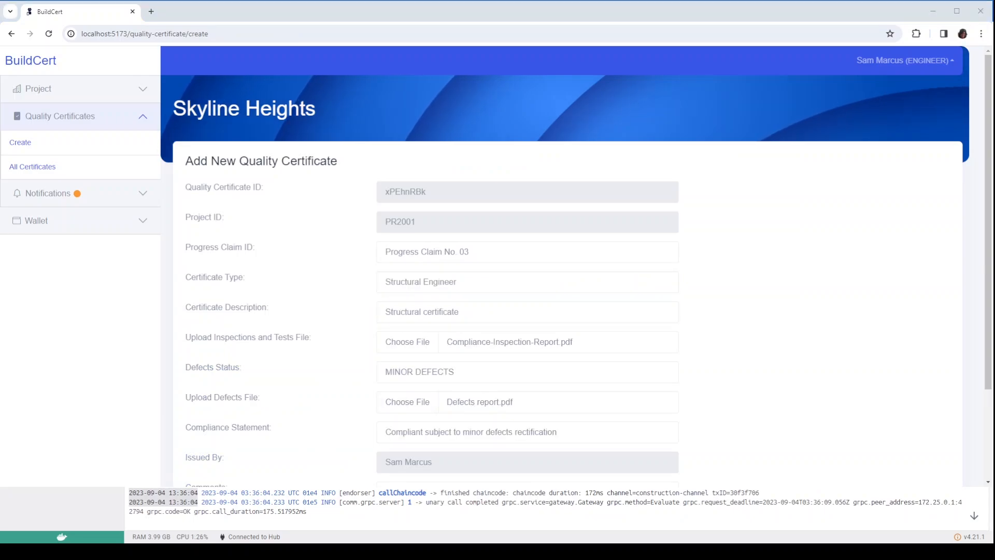
scroll(518, 259, "down", 2)
scroll(238, 451, "down", 1)
left_click(228, 447)
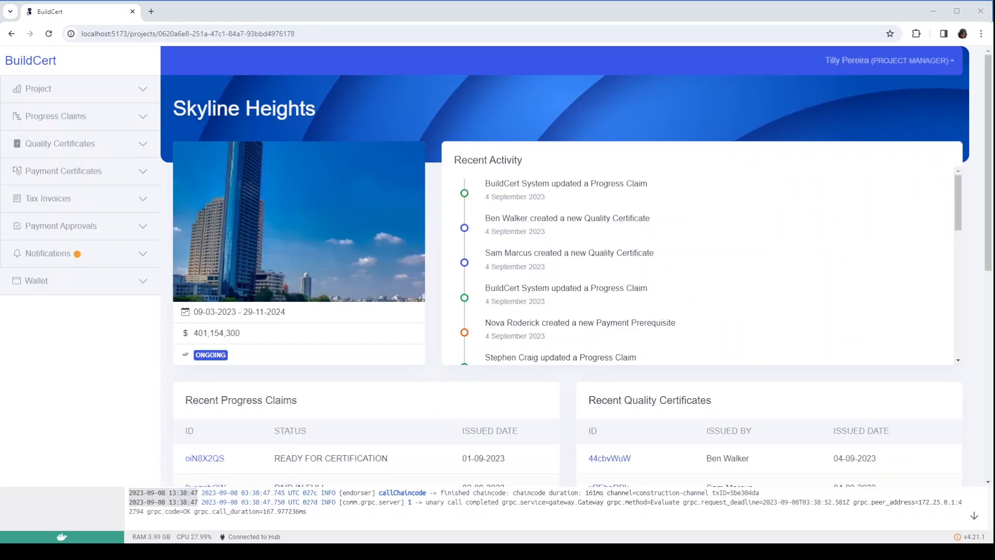
- Open all notifications for the project manager
left_click(91, 255)
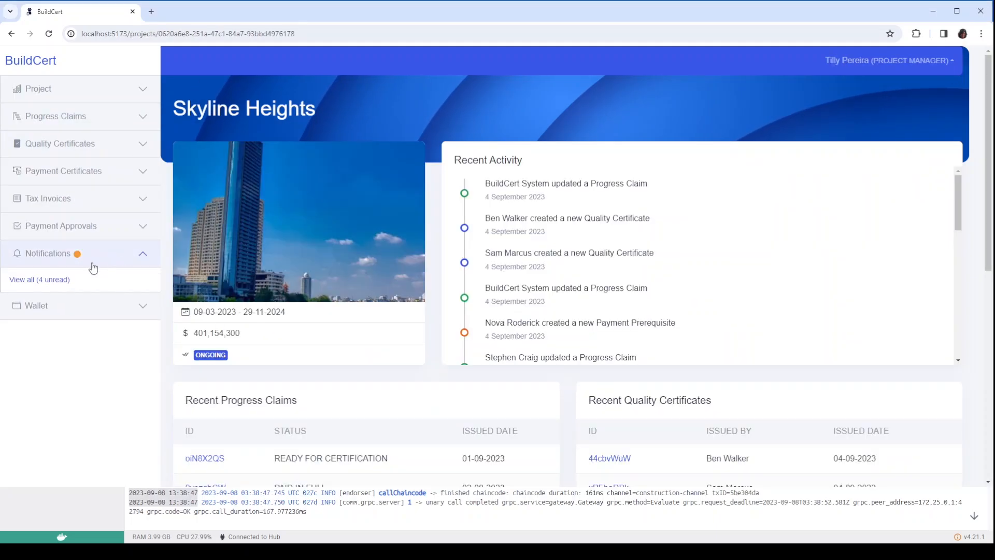
left_click(42, 281)
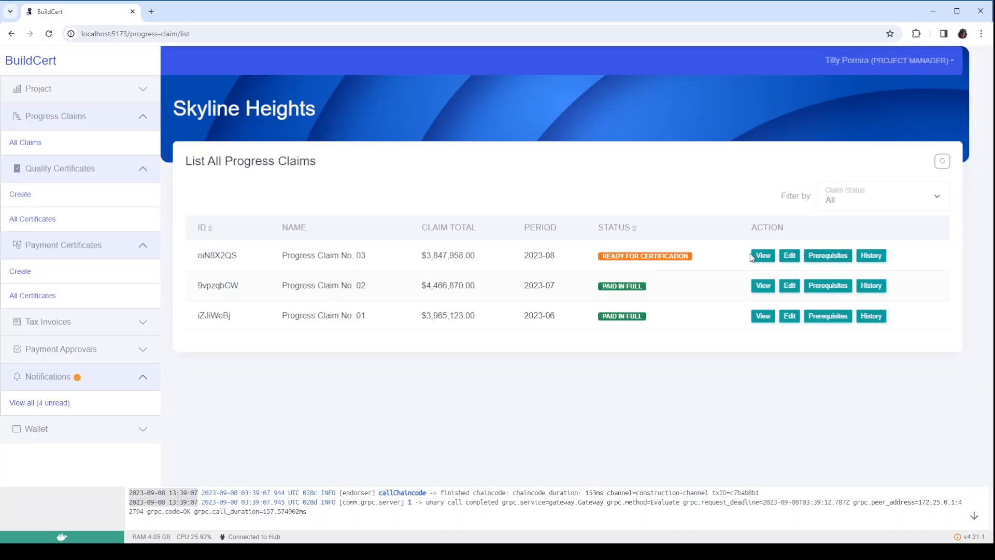
- Check the prerequisites of Progress Claim No. 03 and its workflow stages, and return to the claims list
left_click(826, 256)
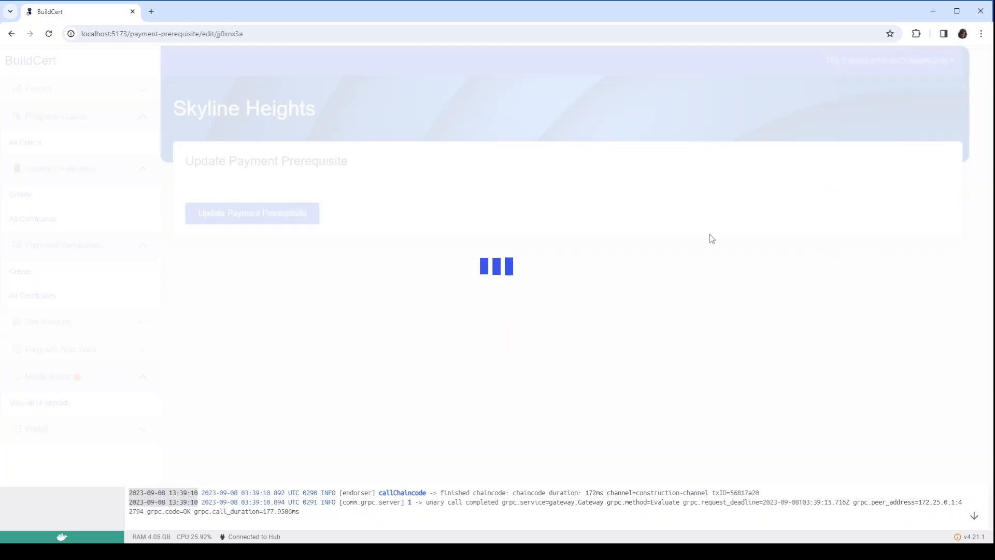
left_click(11, 34)
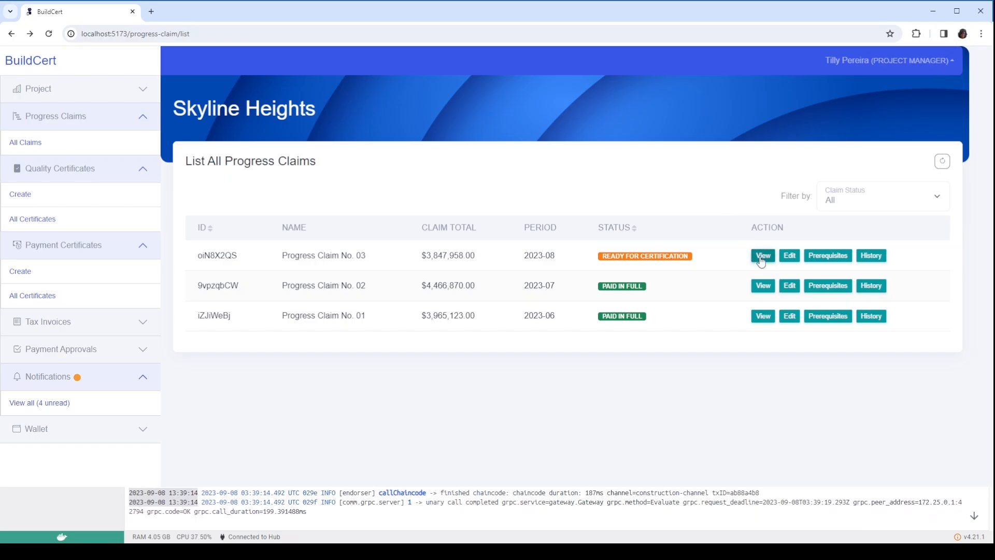
left_click(760, 257)
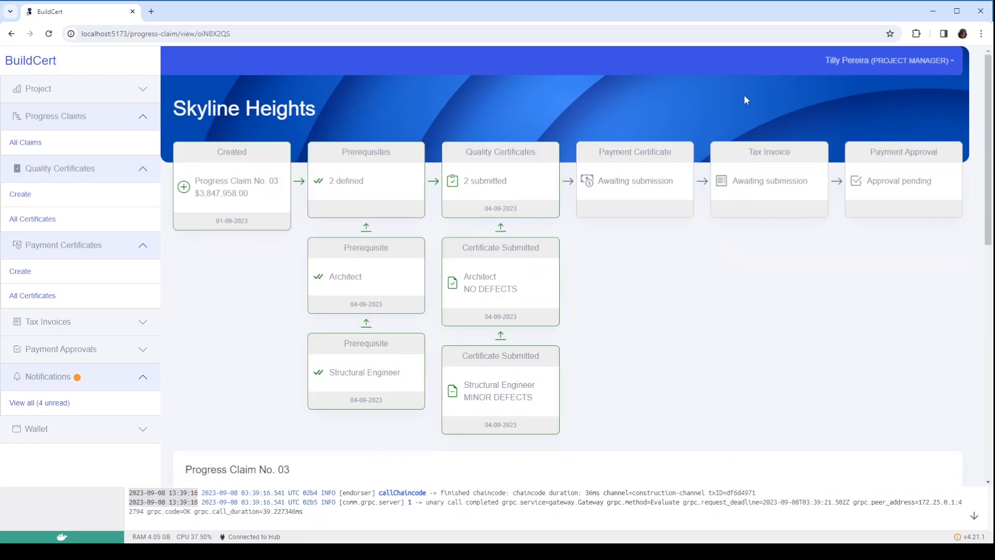
left_click(11, 34)
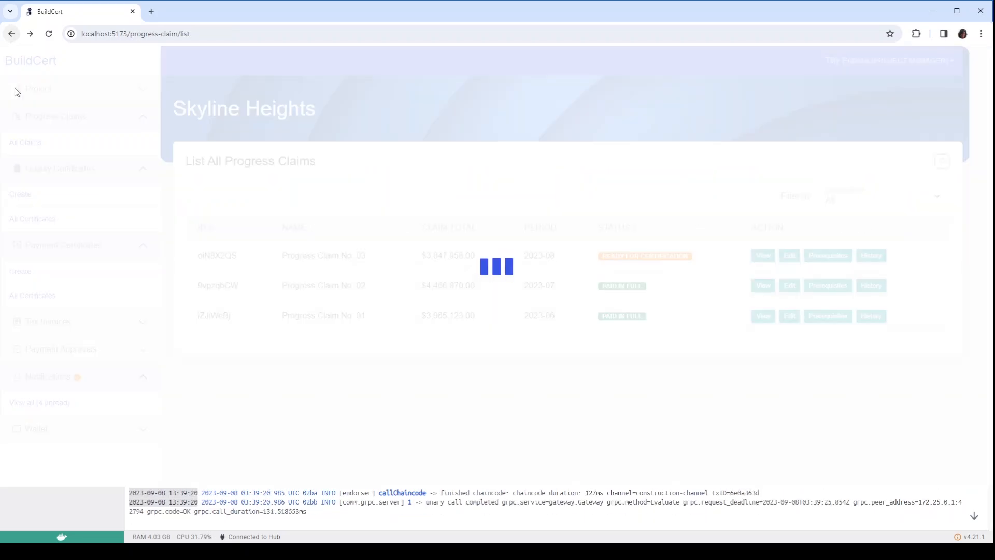
- Create a progress payment certificate for Progress Claim No. 03, autofilling its amounts from PaymentCertificateNo03.pdf with a payment amount of 3847958.07
left_click(29, 275)
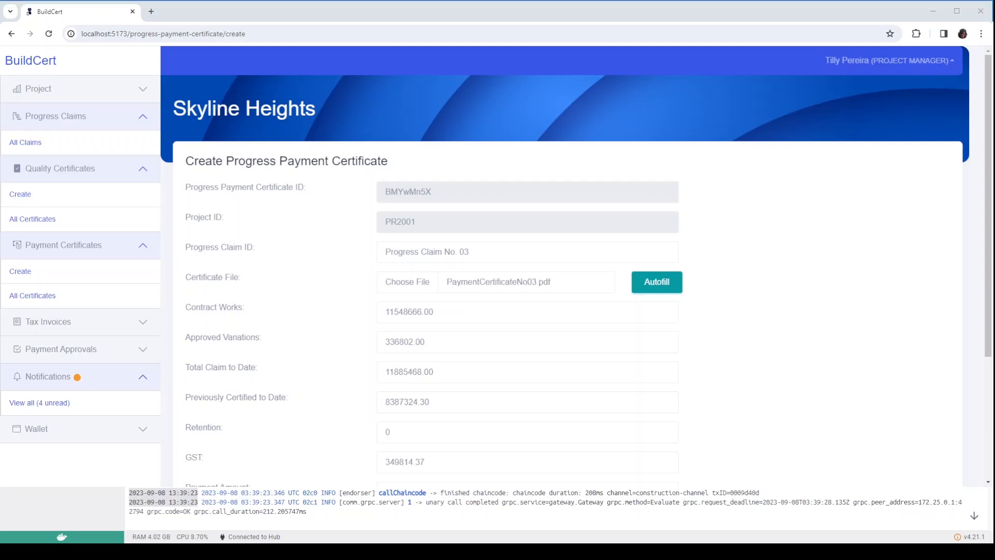
scroll(497, 264, "down", 3)
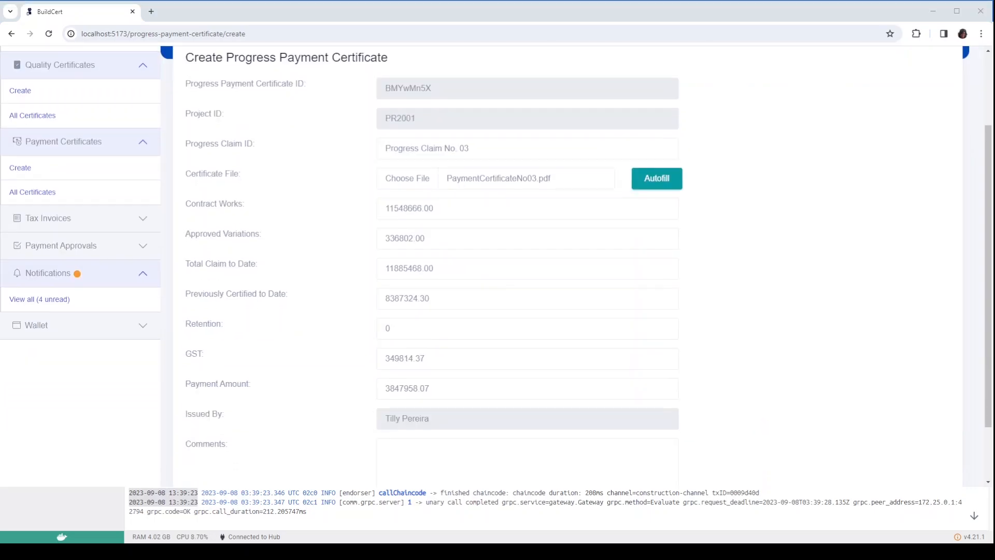
left_click(273, 448)
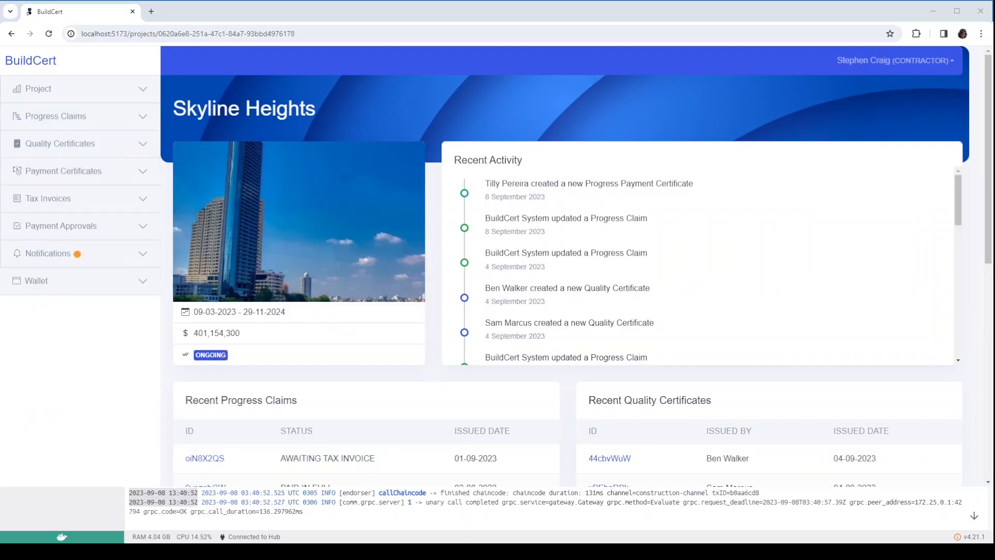
- As the contractor, add a tax invoice for Progress Claim No. 03 using its certified amount of $3,847,958.00
left_click(48, 199)
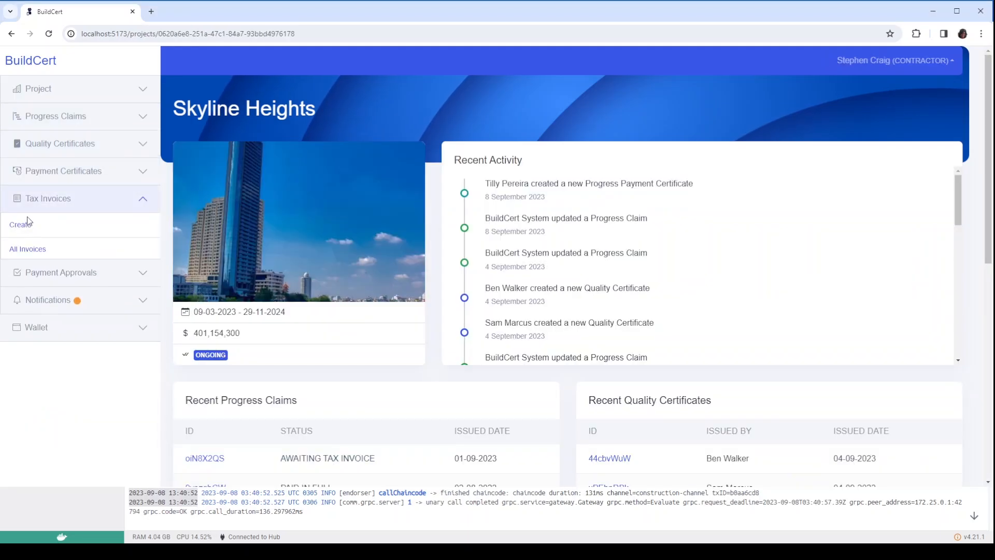
left_click(19, 224)
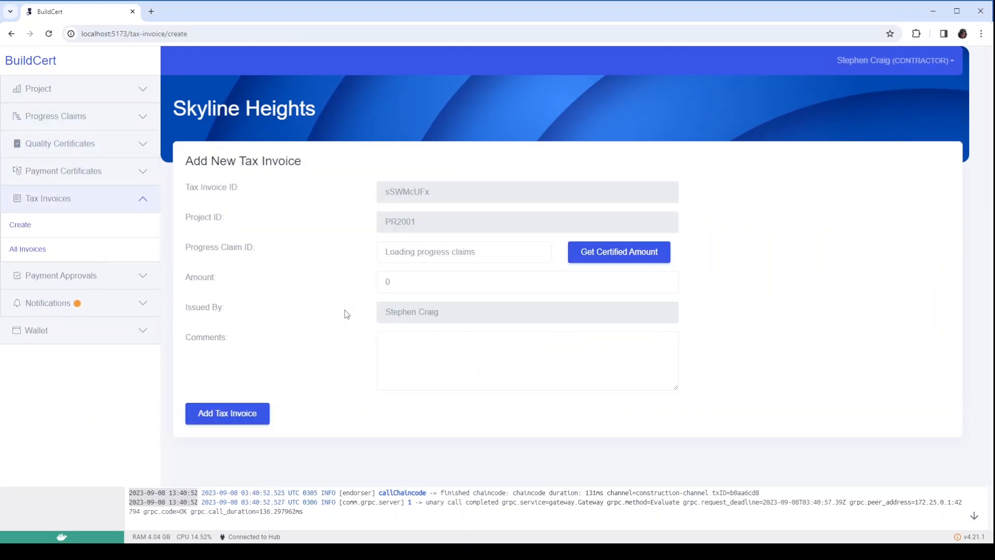
left_click(618, 256)
left_click(215, 424)
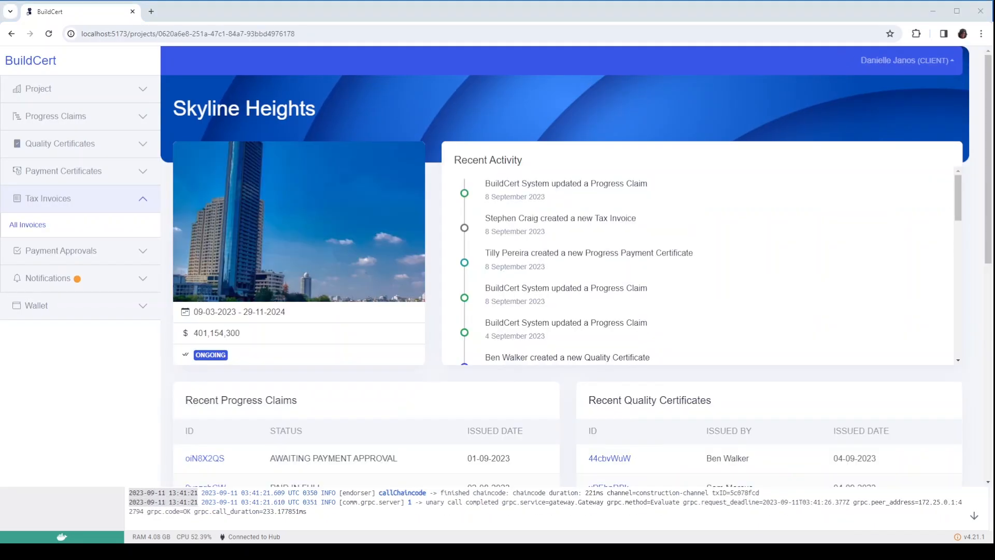
- As the client, add a payment approval for Progress Claim No. 03's tax invoice with the status APPROVED IN FULL
left_click(29, 224)
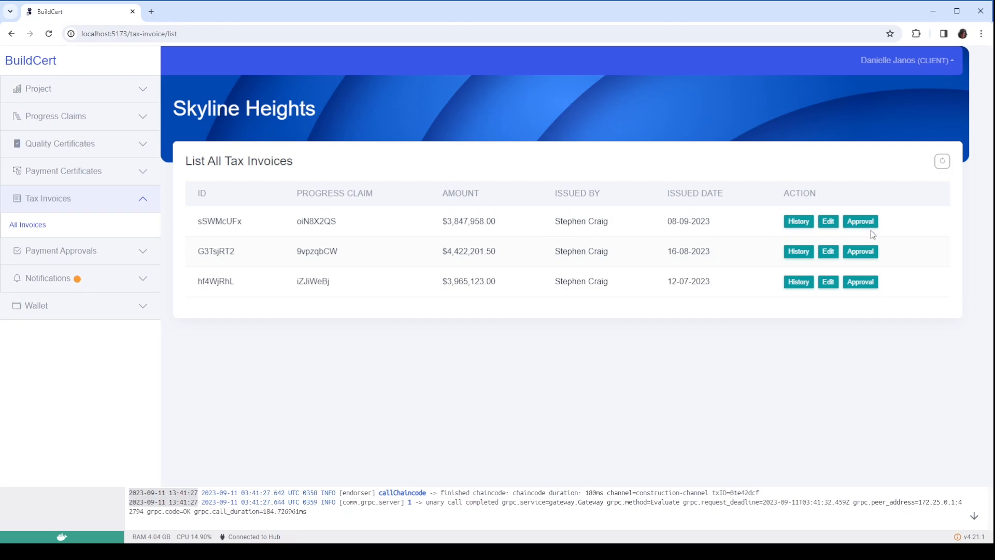
left_click(861, 221)
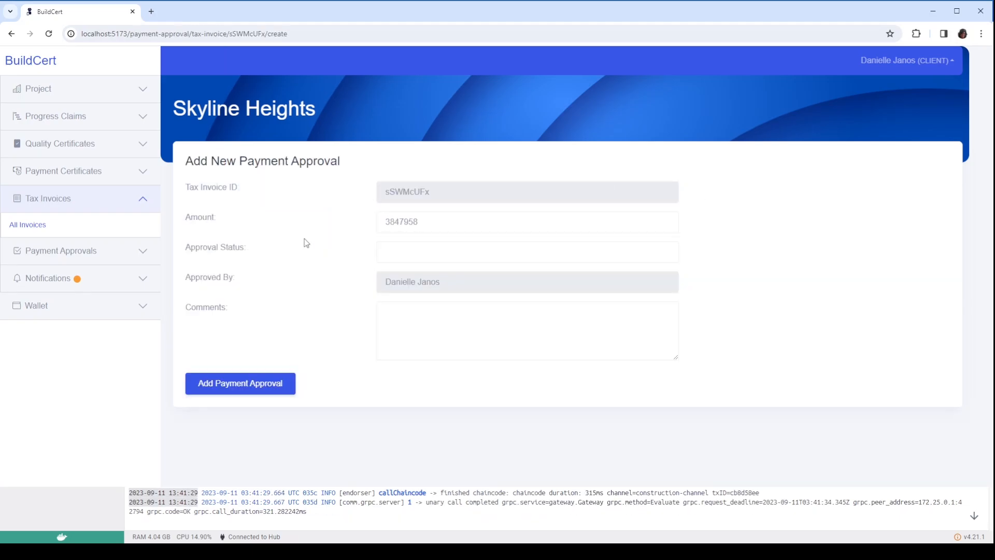
left_click(421, 258)
left_click(420, 273)
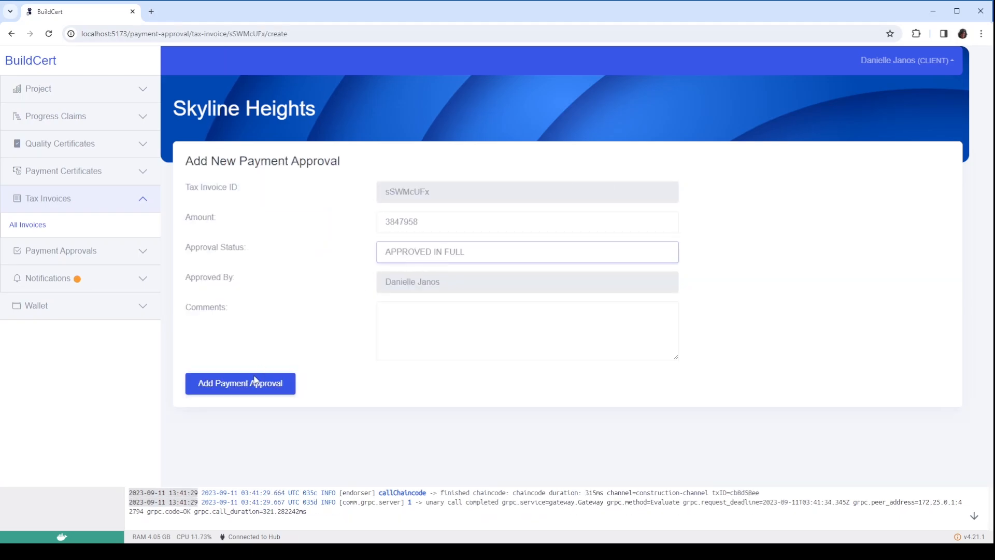
left_click(255, 382)
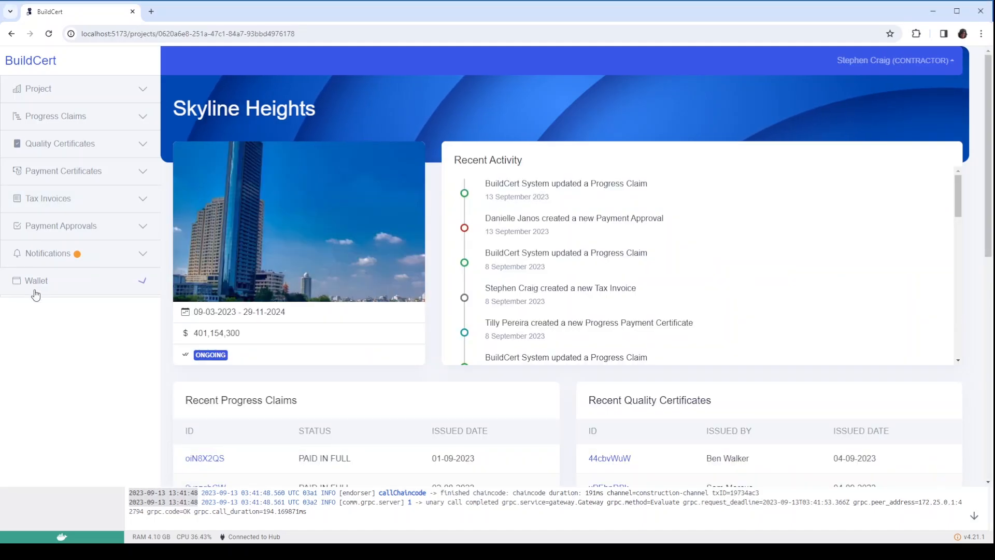
- As the contractor, check the wallet transaction details for Progress Claim No. 03's tax invoice
left_click(33, 288)
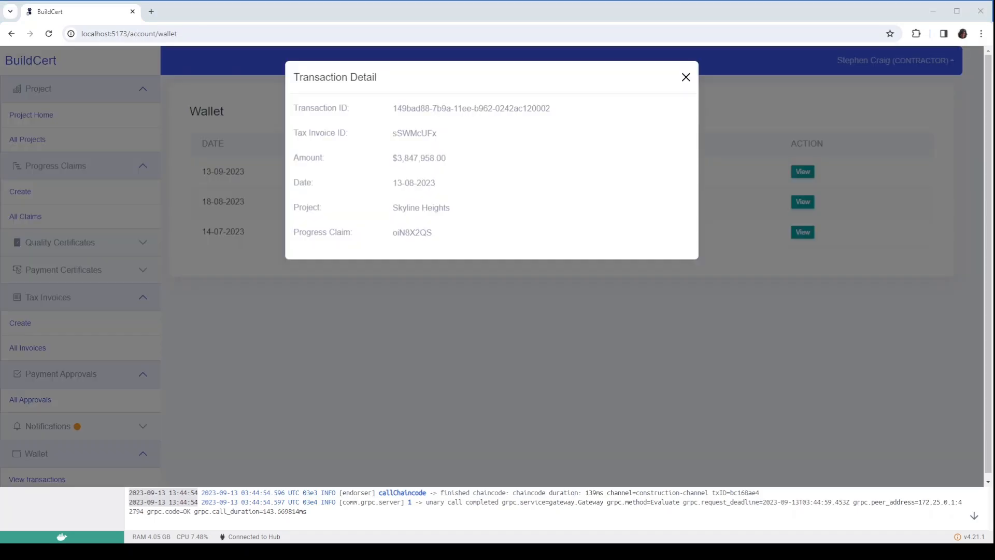
left_click(64, 320)
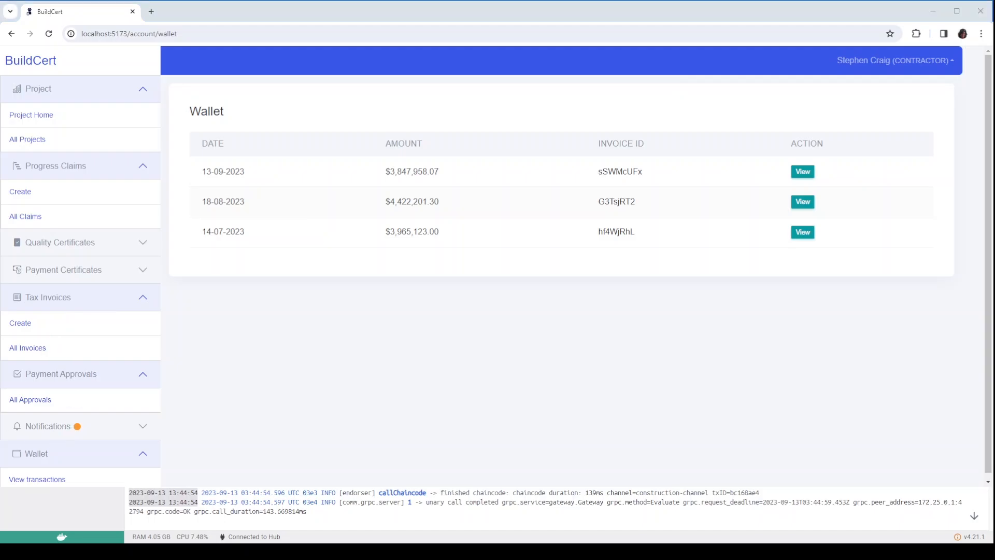
- Examine Progress Claim No. 03's workflow stages, claim details and related certificates
left_click(25, 216)
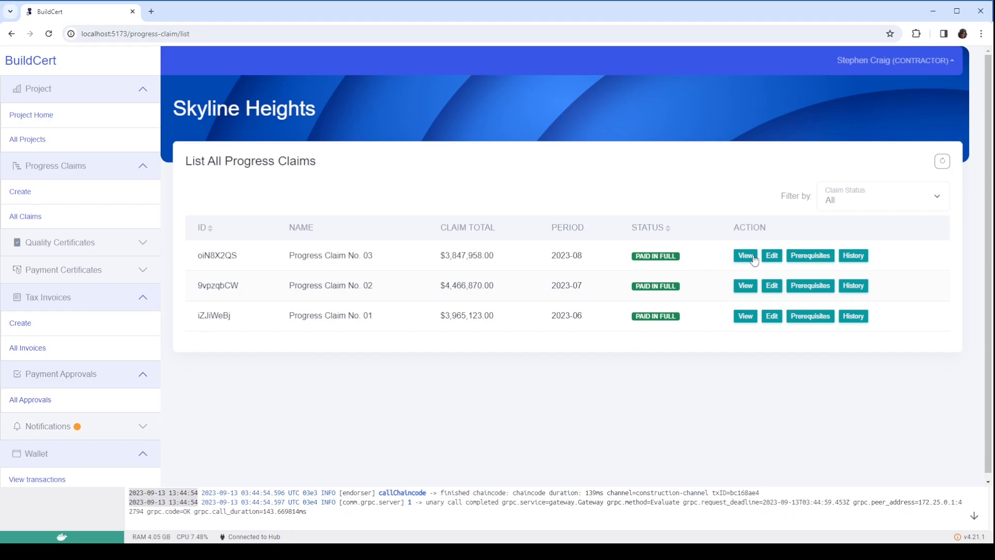
left_click(747, 256)
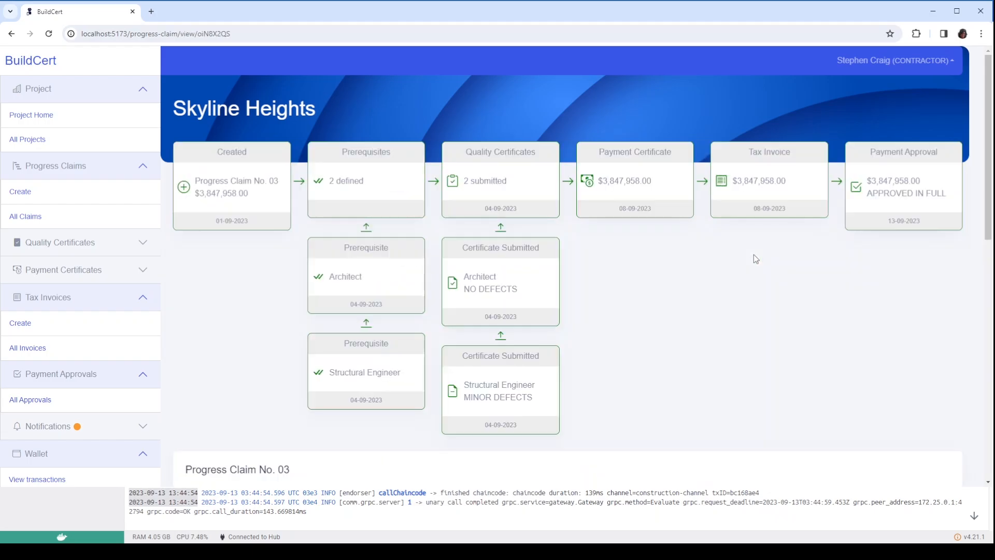
scroll(751, 254, "down", 8)
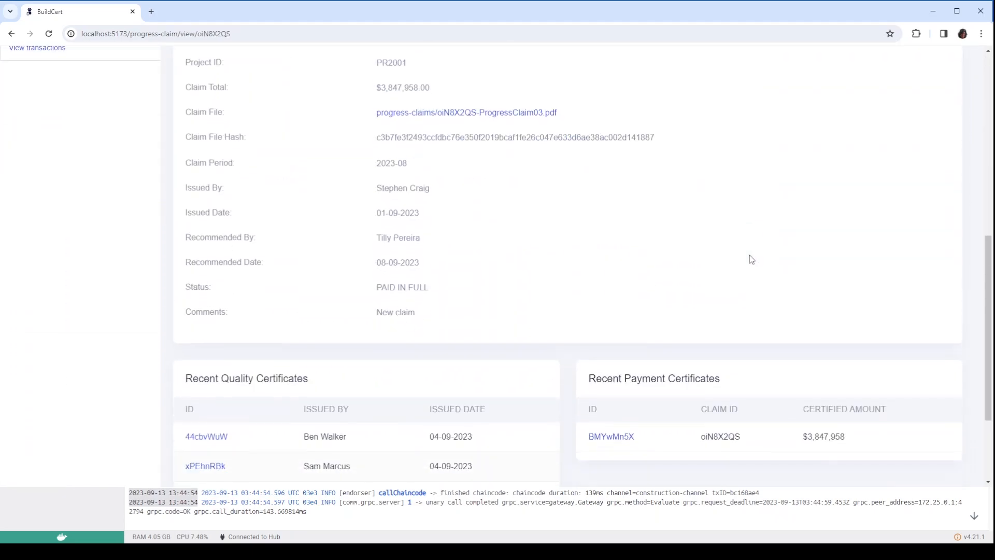
scroll(749, 255, "up", 8)
- Review the Skyline Heights project home page, including its recent activity, progress claims and quality certificates
left_click(36, 119)
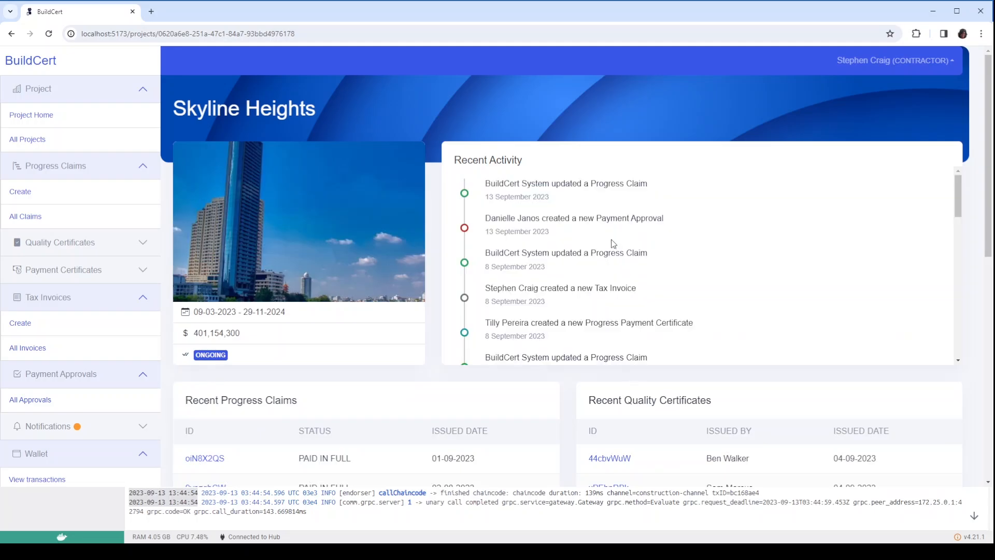
scroll(635, 244, "down", 3)
scroll(427, 245, "down", 1)
scroll(427, 245, "down", 5)
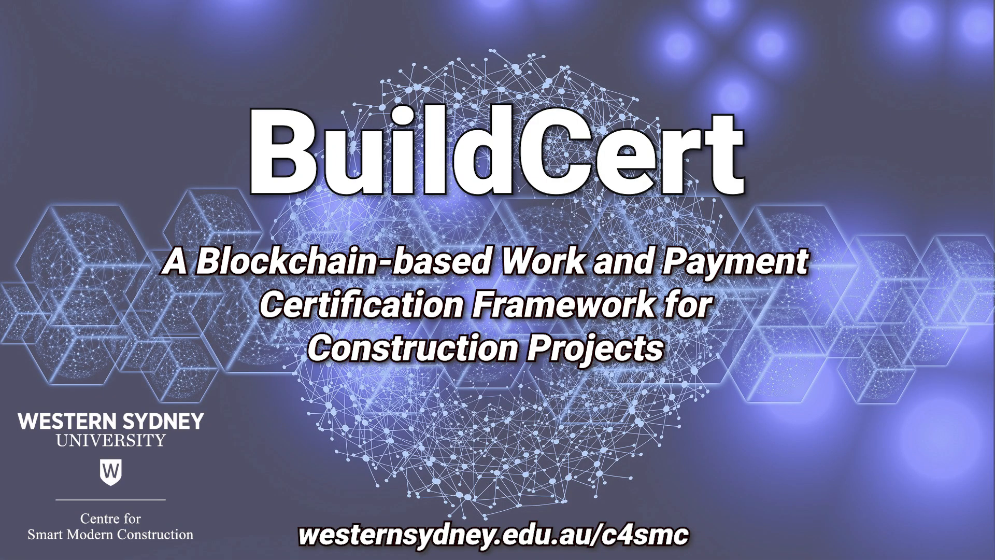